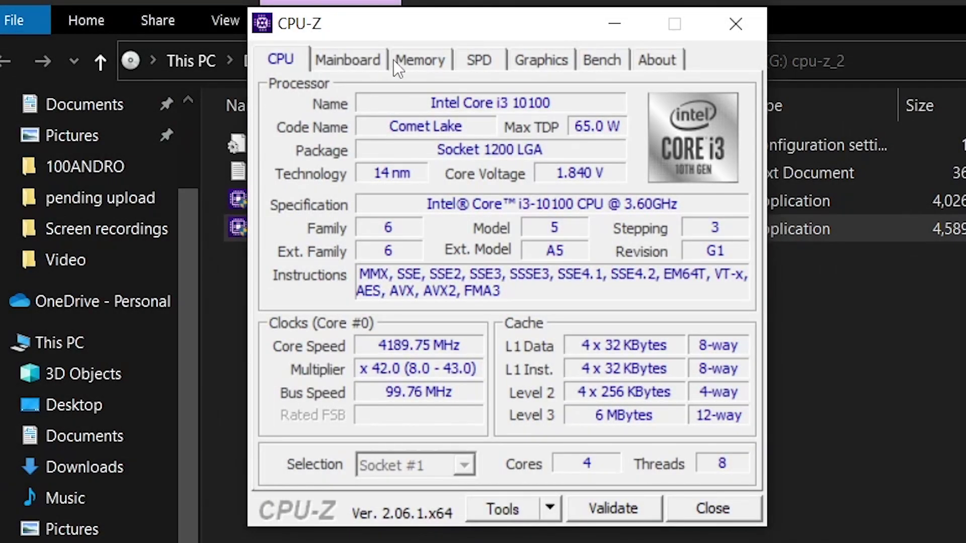
- Switch CPU-Z to the Memory tab showing the DDR4 16 GB module and its timings
left_click(417, 59)
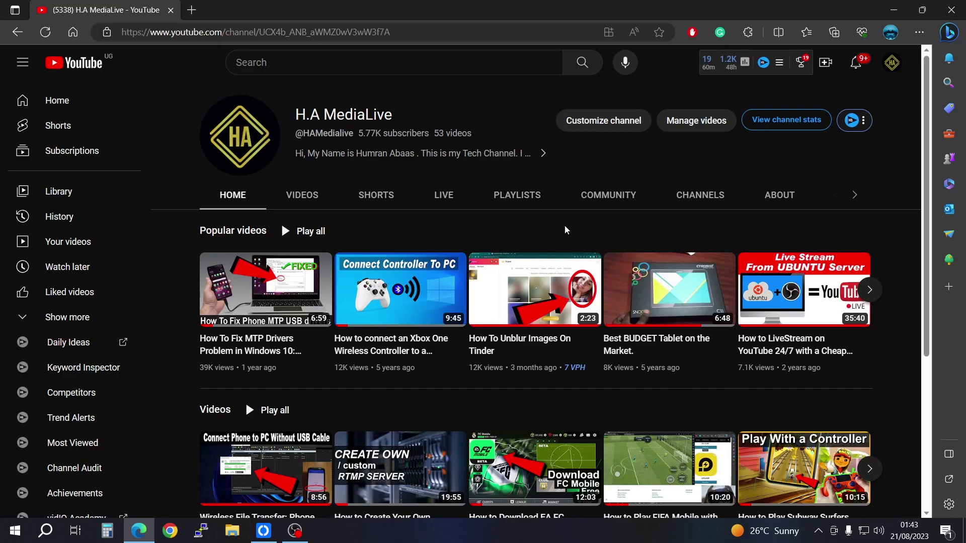
- Open Task Manager's Memory performance page (16.0 GB, 2667 MHz), then restore Edge
left_click(893, 12)
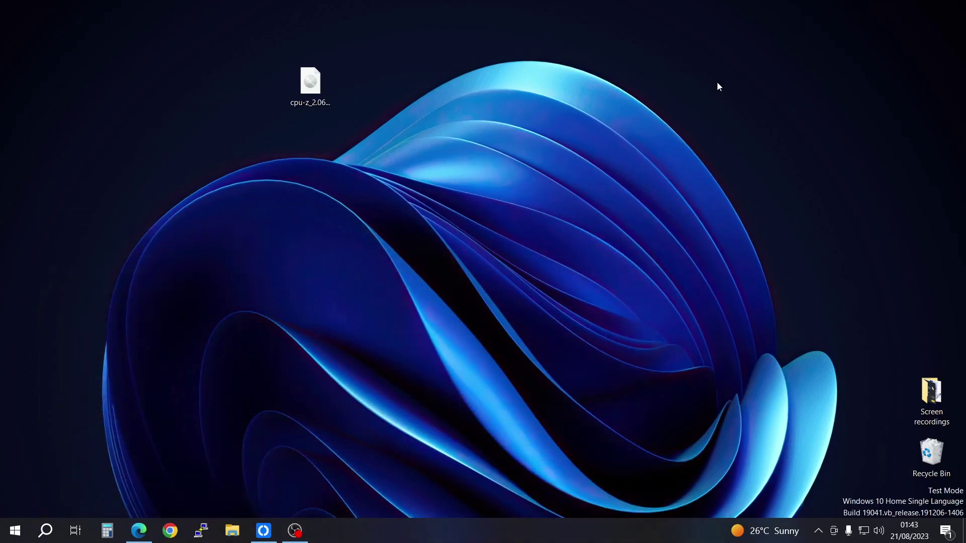
right_click(515, 536)
left_click(578, 478)
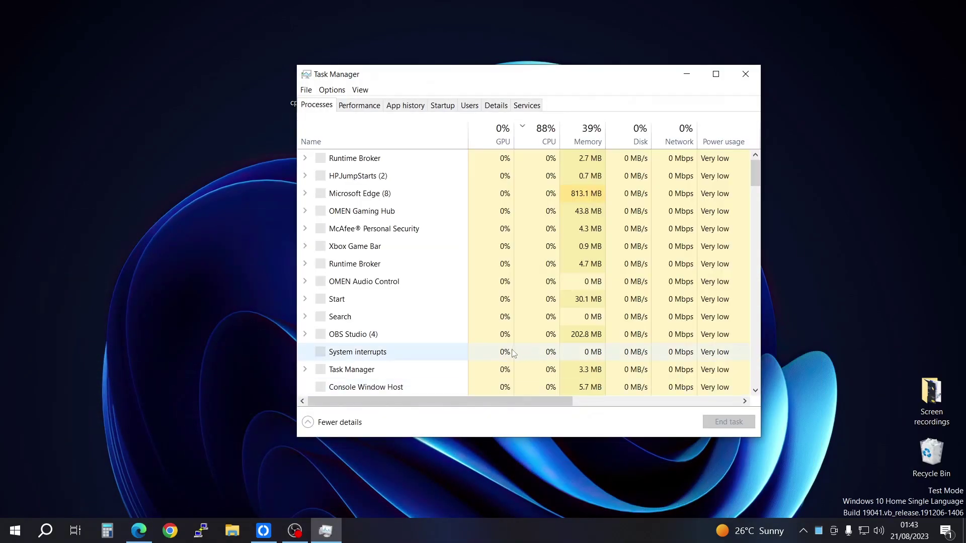
left_click(369, 105)
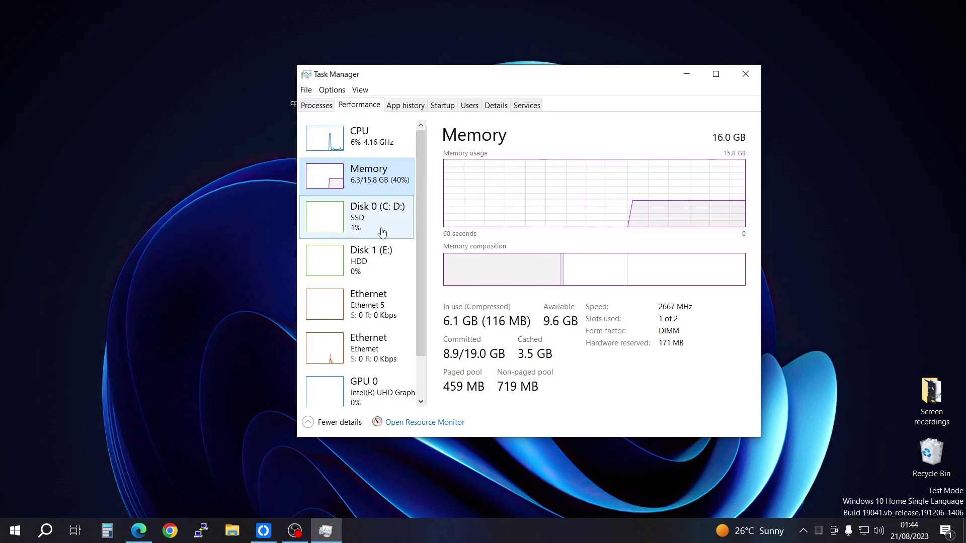
left_click(138, 535)
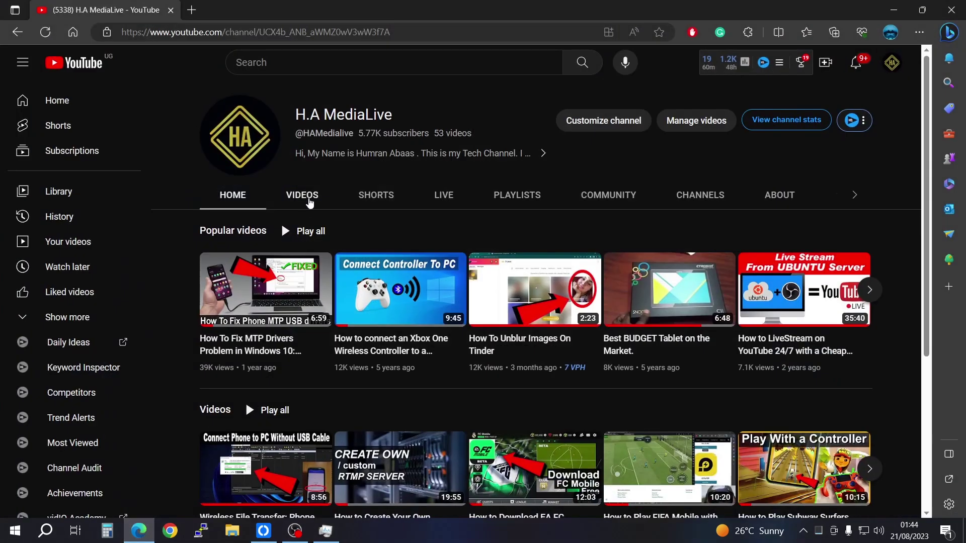
- Load bluesoftkeys.com in a new Edge tab and scroll through its home page
left_click(192, 10)
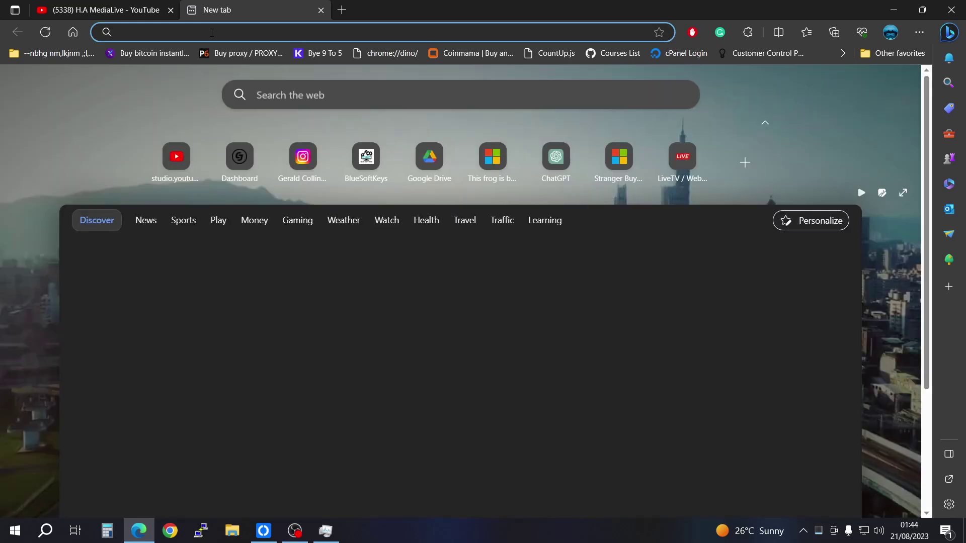
type("bluesoftkeys.com")
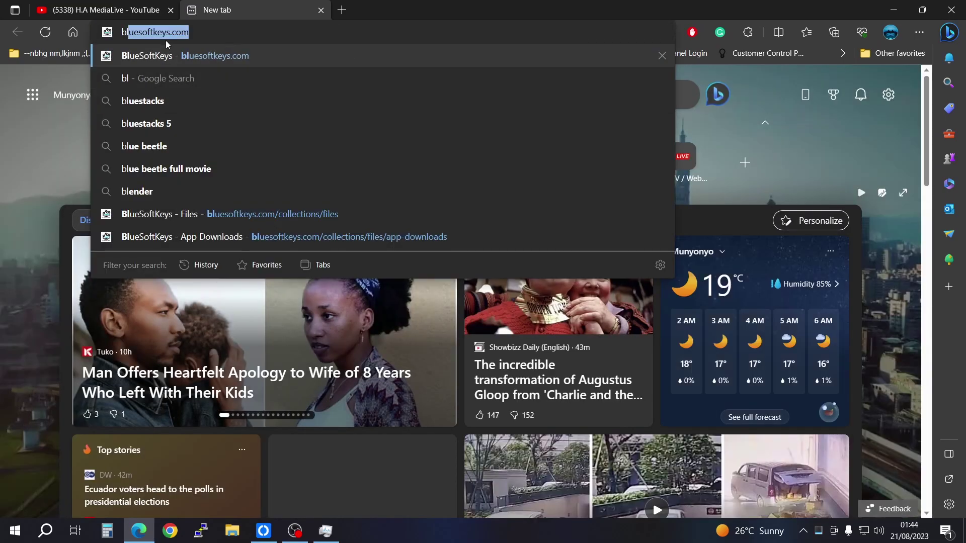
left_click(227, 58)
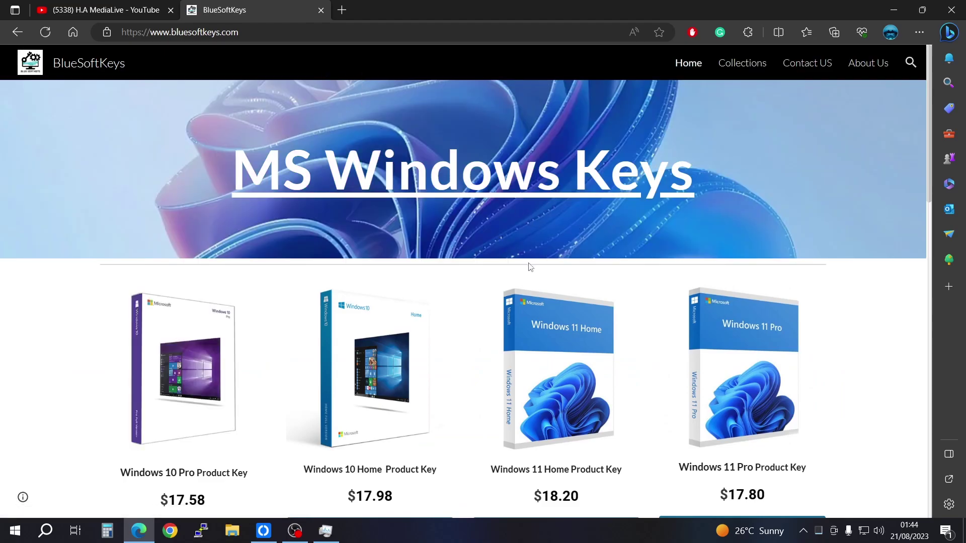
scroll(528, 266, "down", 4)
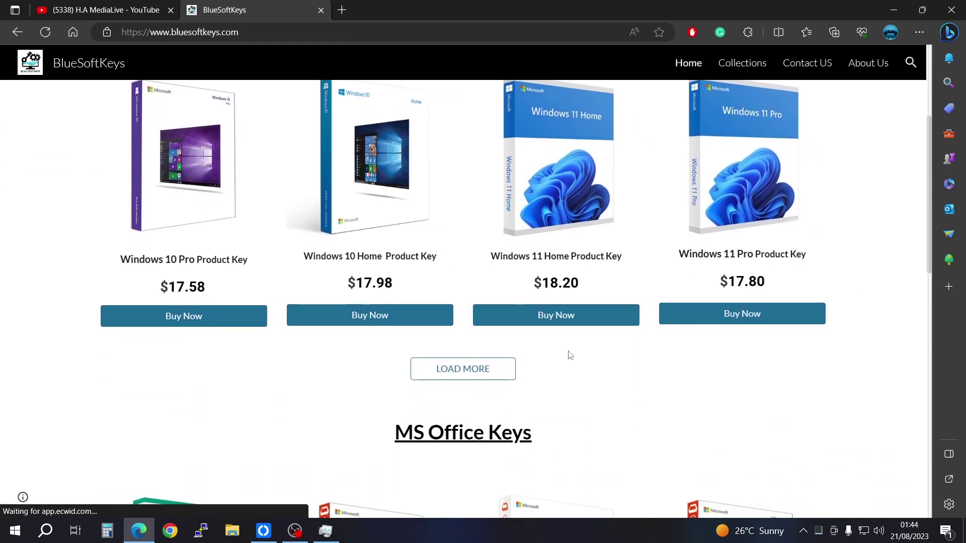
scroll(569, 355, "up", 4)
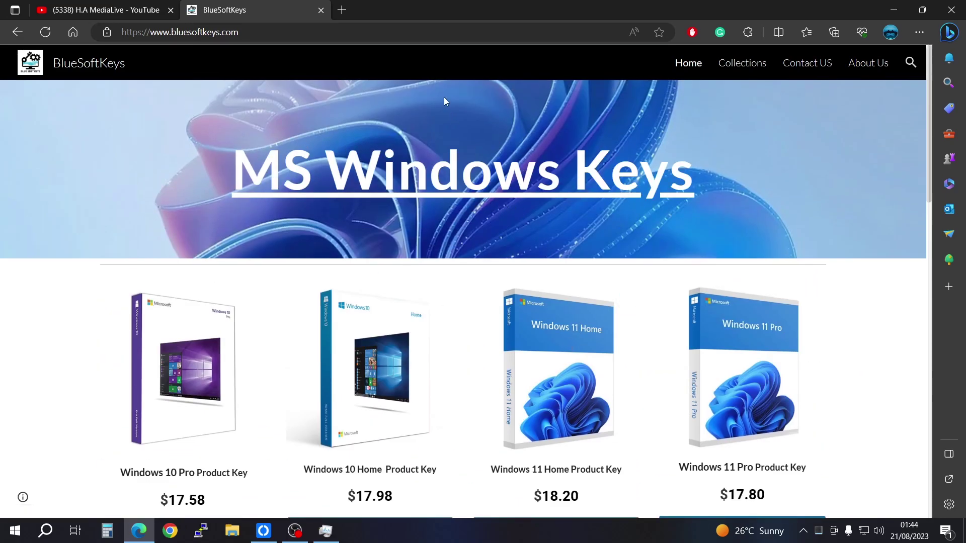
- Navigate Collections > Files > Software Downloads and scroll to the CPU-Z entry
left_click(749, 64)
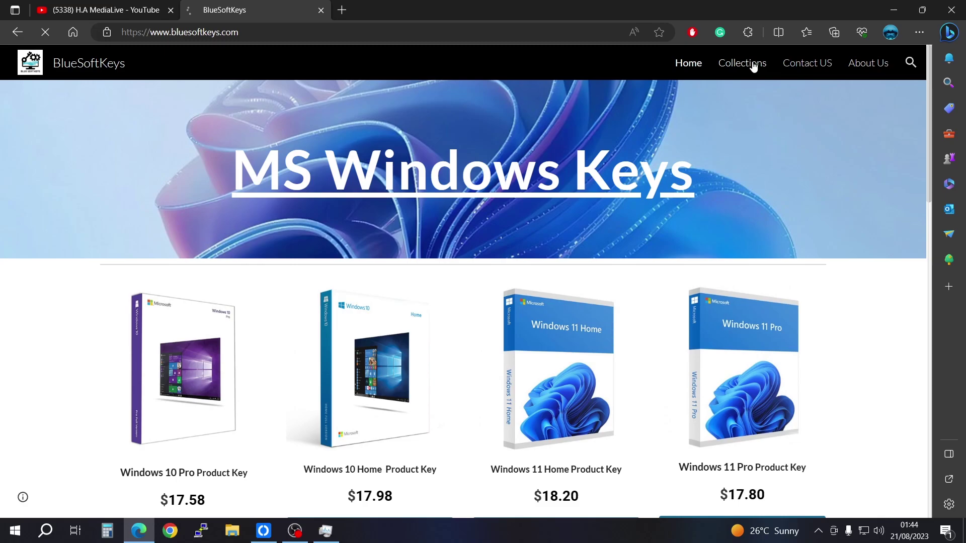
scroll(627, 211, "down", 1)
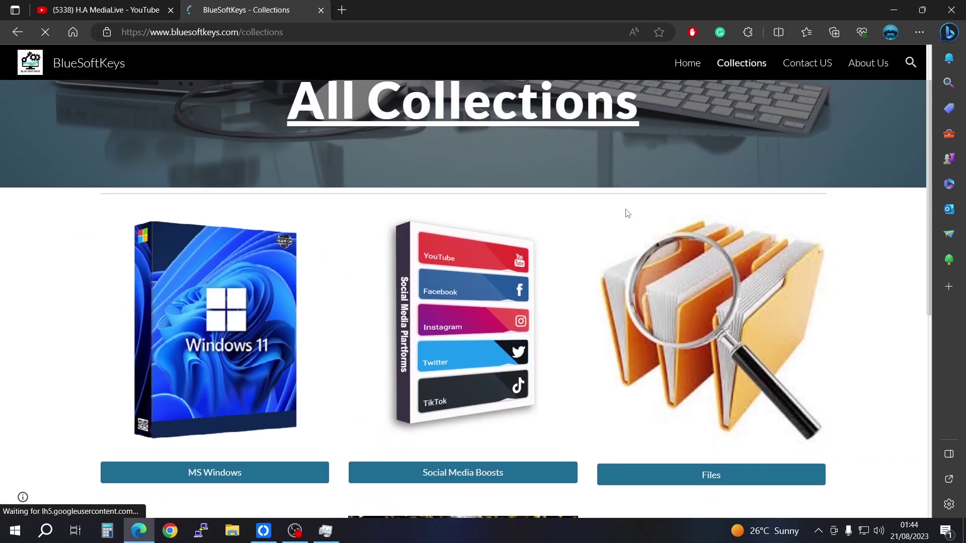
left_click(761, 442)
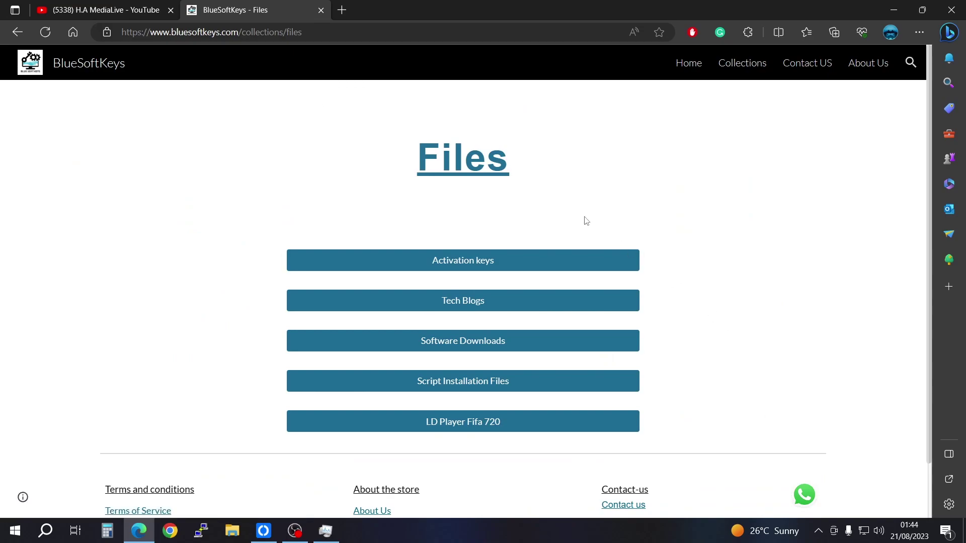
left_click(466, 346)
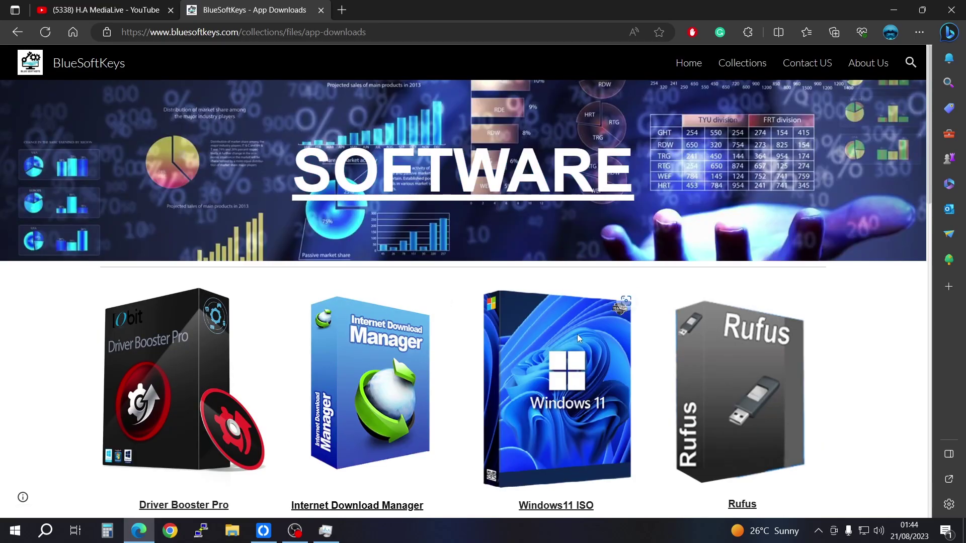
scroll(588, 301, "down", 4)
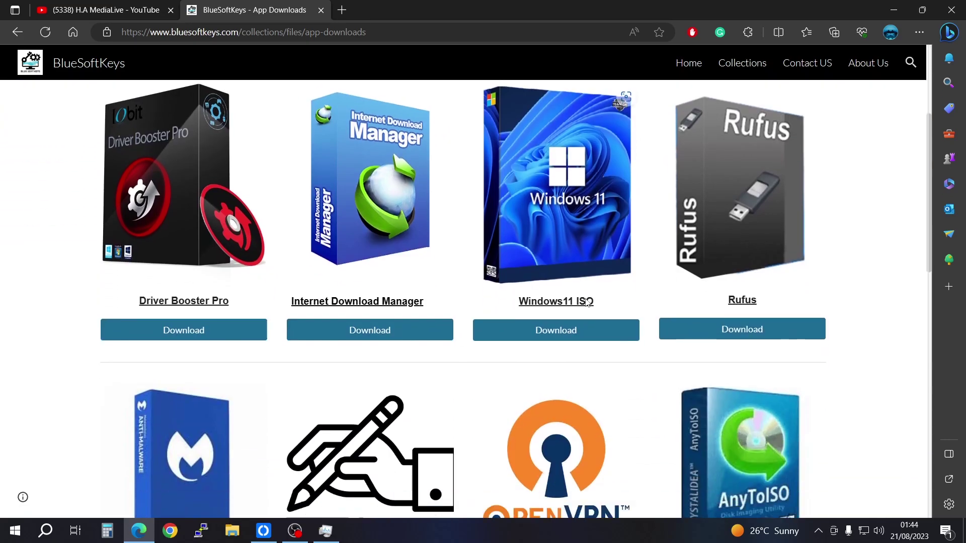
scroll(583, 307, "down", 7)
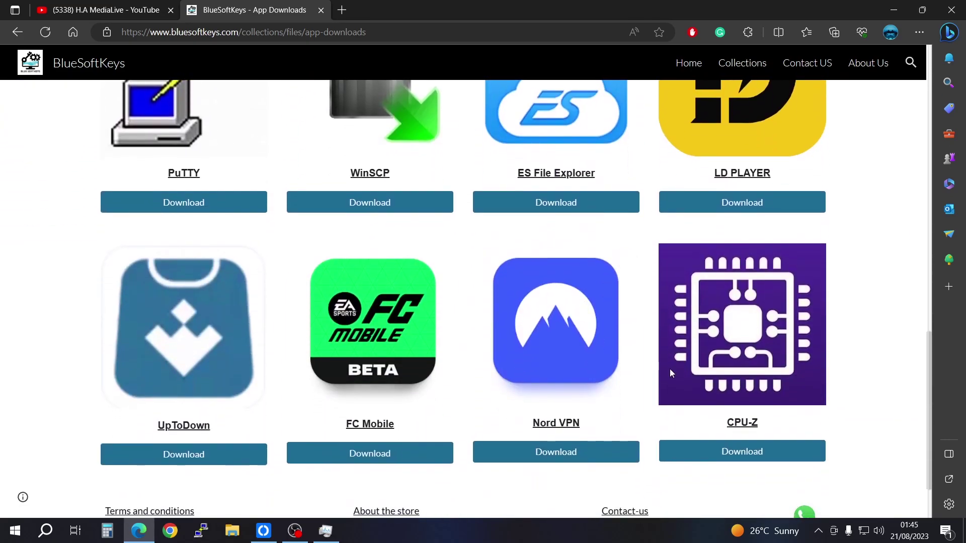
- Start the cpu-z_2.06-en.iso download, pause it, and minimize Edge
left_click(751, 461)
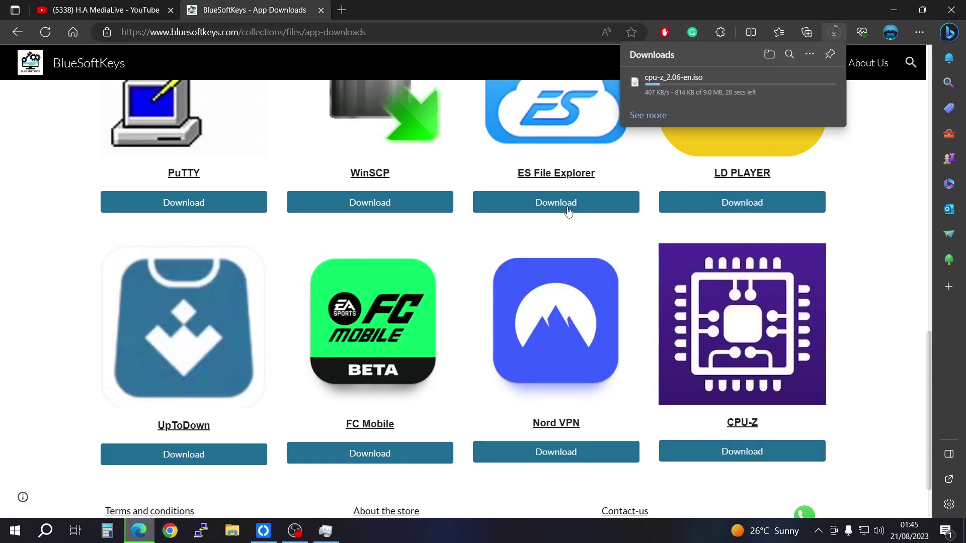
left_click(798, 85)
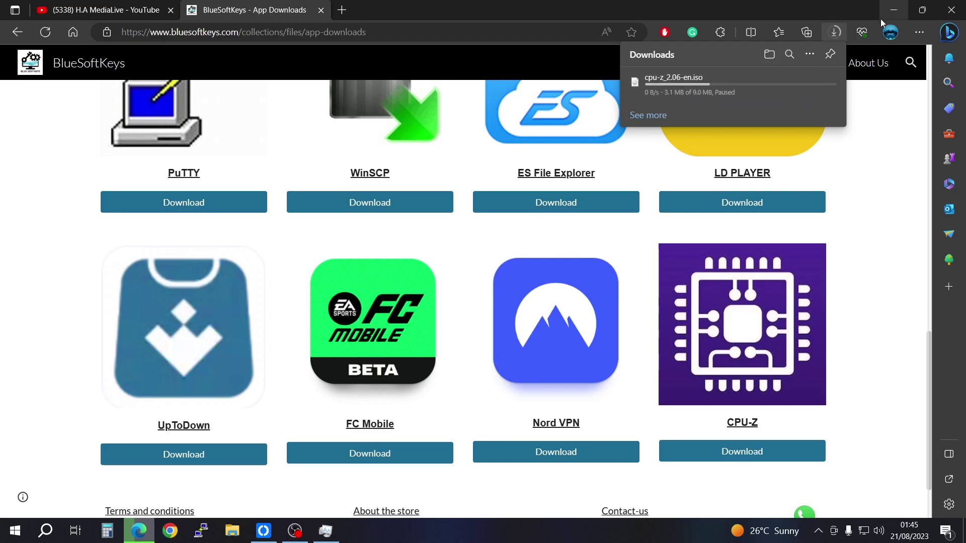
left_click(894, 11)
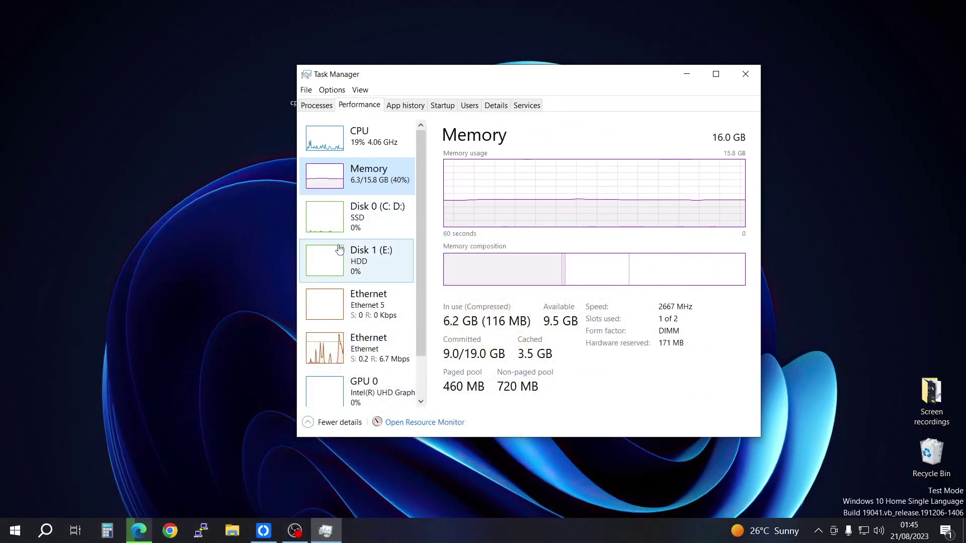
- Clear the desktop and mount the CPU-Z ISO to list cpuz, cpuz_readme, cpuz_x32 and cpuz_x64
left_click(232, 531)
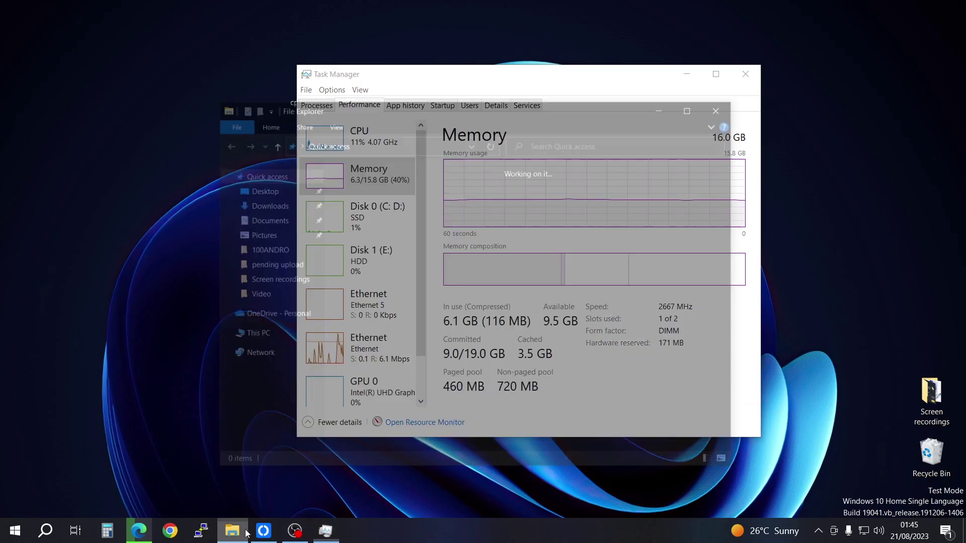
left_click(266, 205)
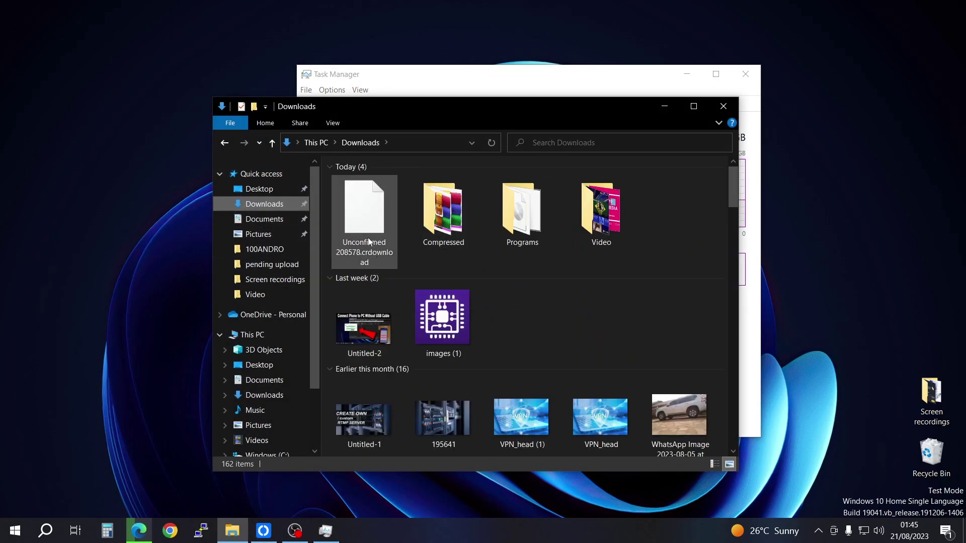
left_click(664, 106)
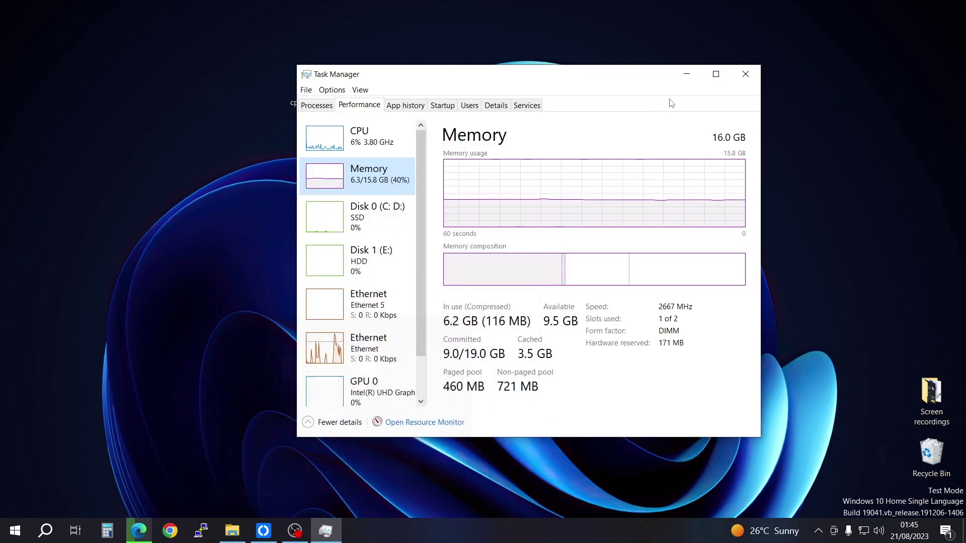
left_click(687, 76)
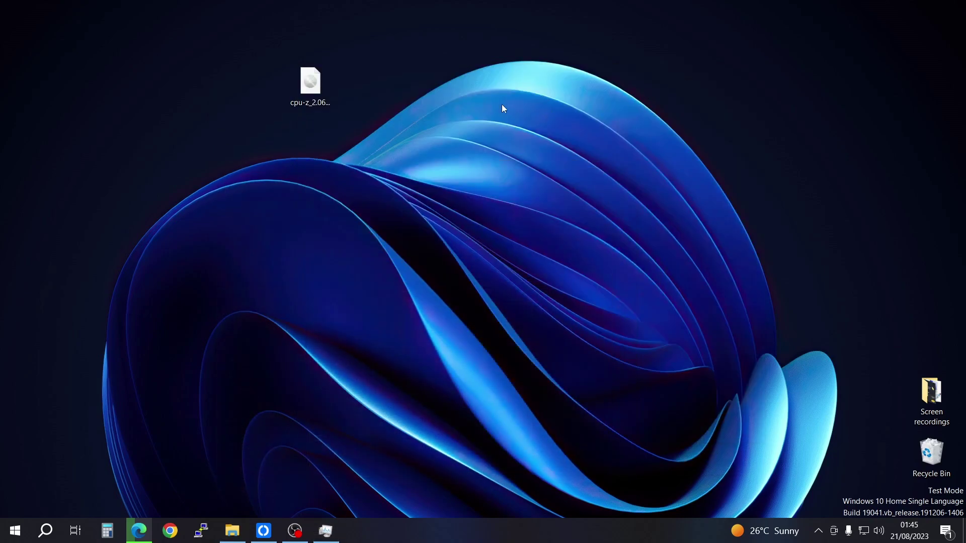
double_click(312, 82)
left_click_drag(479, 129, 435, 107)
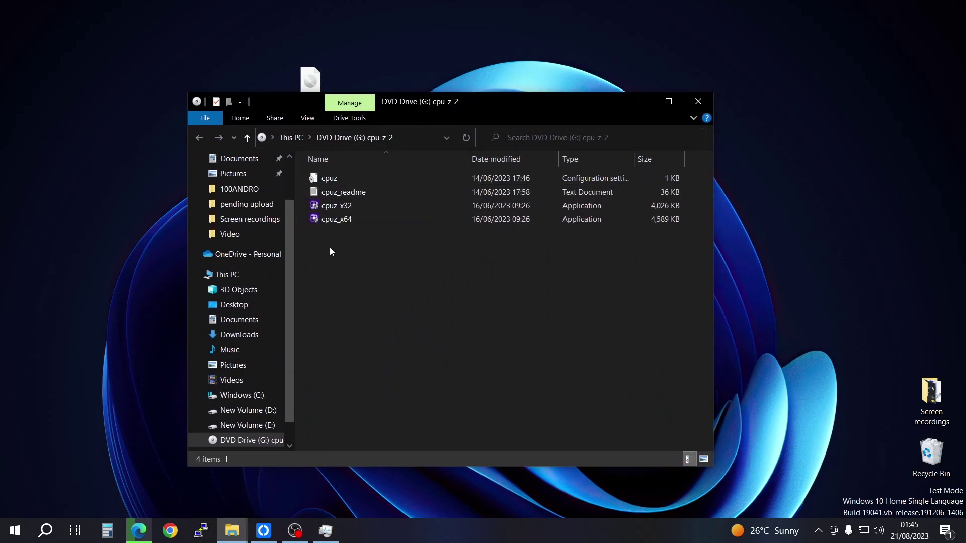
- Open This PC's Properties and scroll through the maximized About specifications page
right_click(225, 281)
left_click(282, 481)
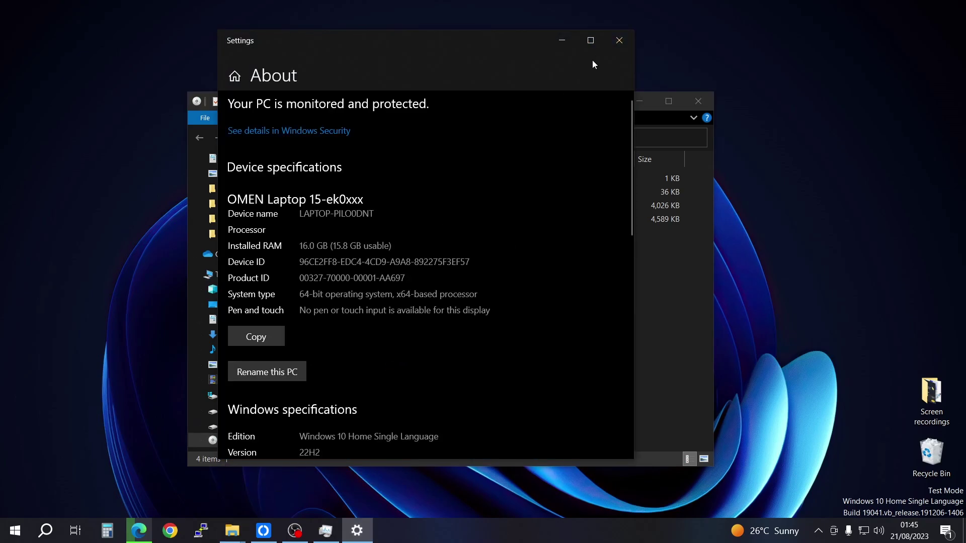
left_click(590, 40)
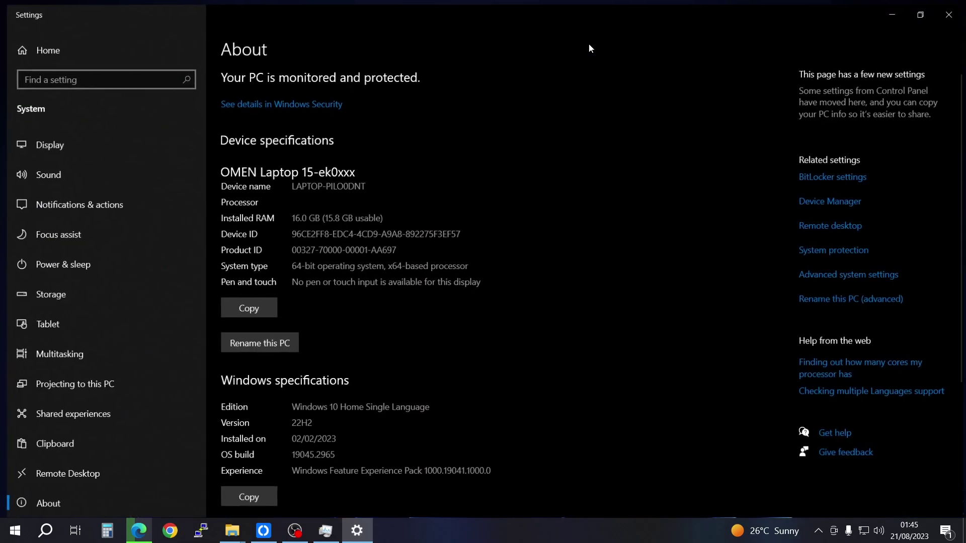
scroll(347, 418, "down", 3)
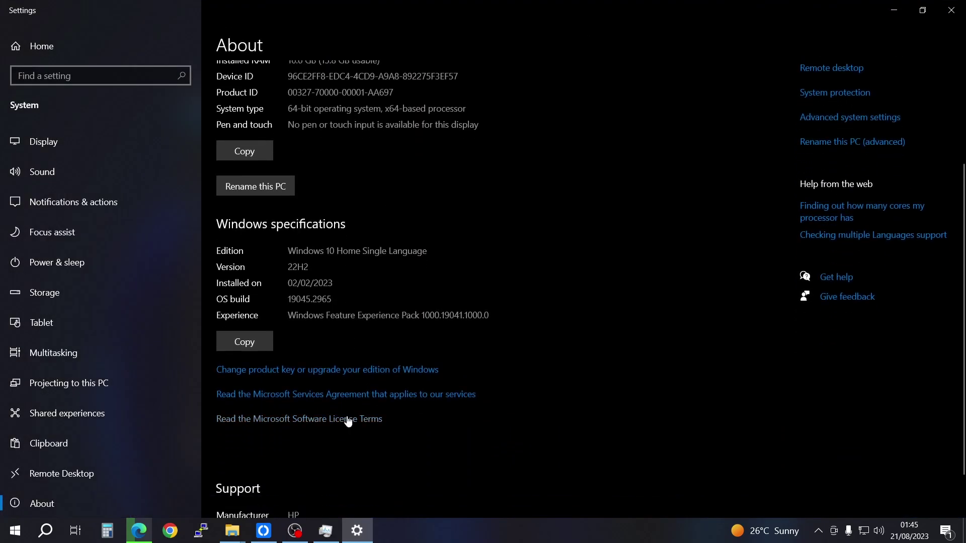
scroll(346, 423, "down", 1)
scroll(343, 424, "up", 5)
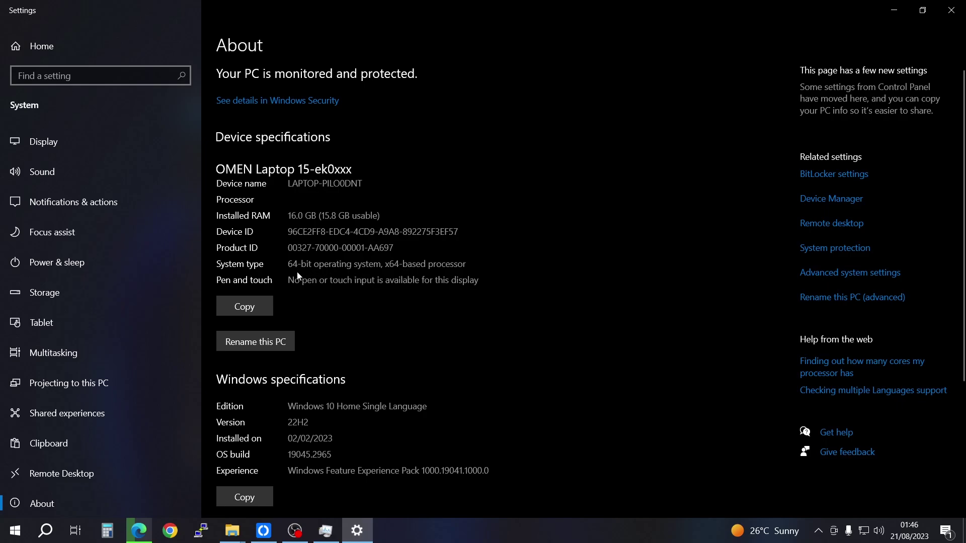
- Restore the Settings window, move it left, and close it
left_click(923, 9)
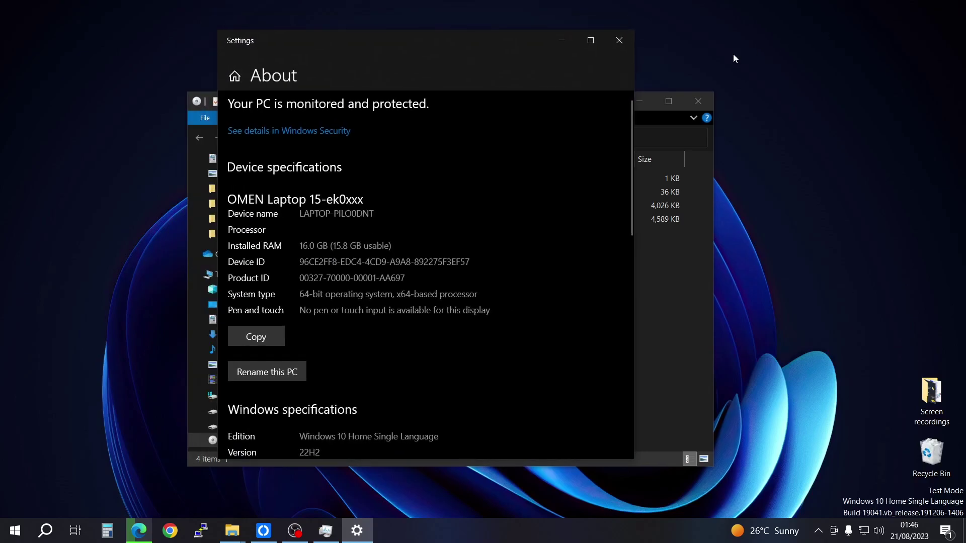
left_click_drag(474, 50, 269, 48)
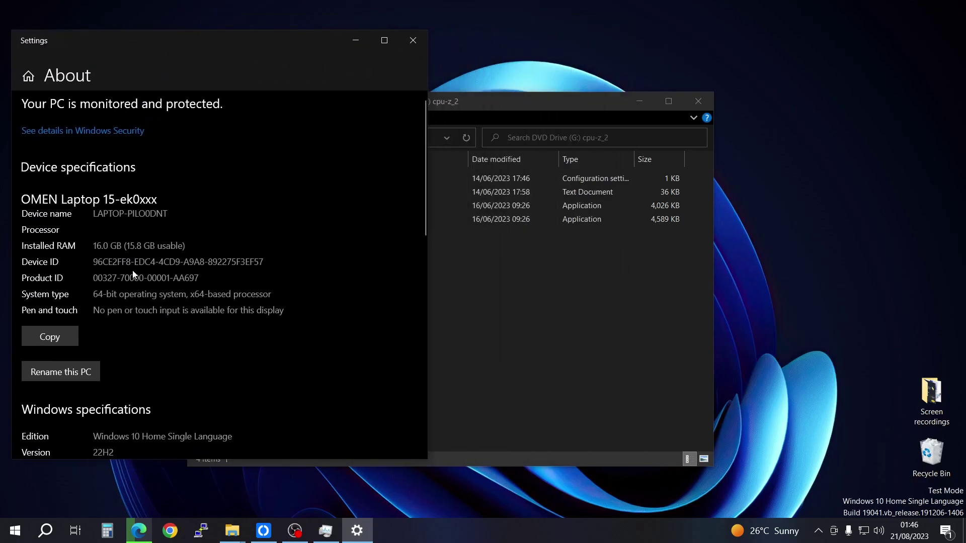
left_click(502, 128)
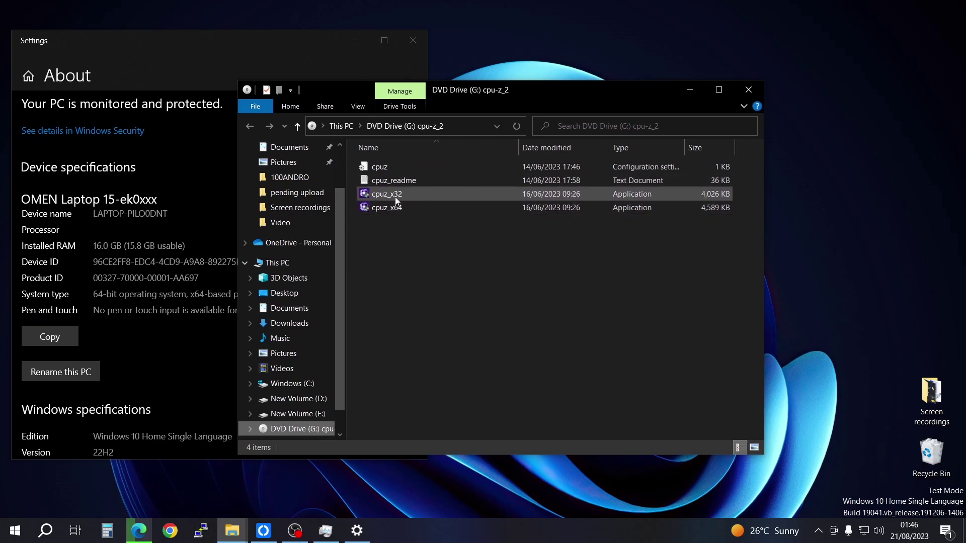
left_click(426, 72)
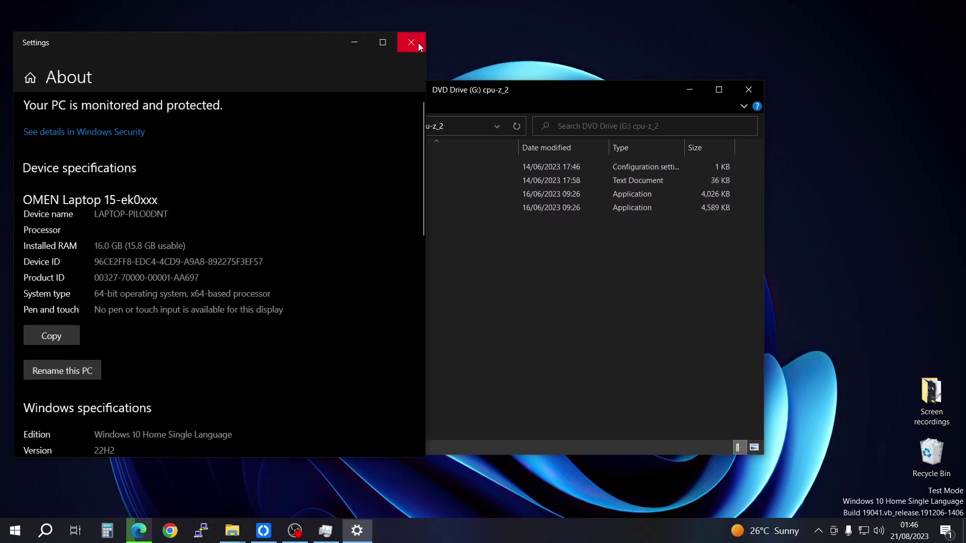
left_click(417, 43)
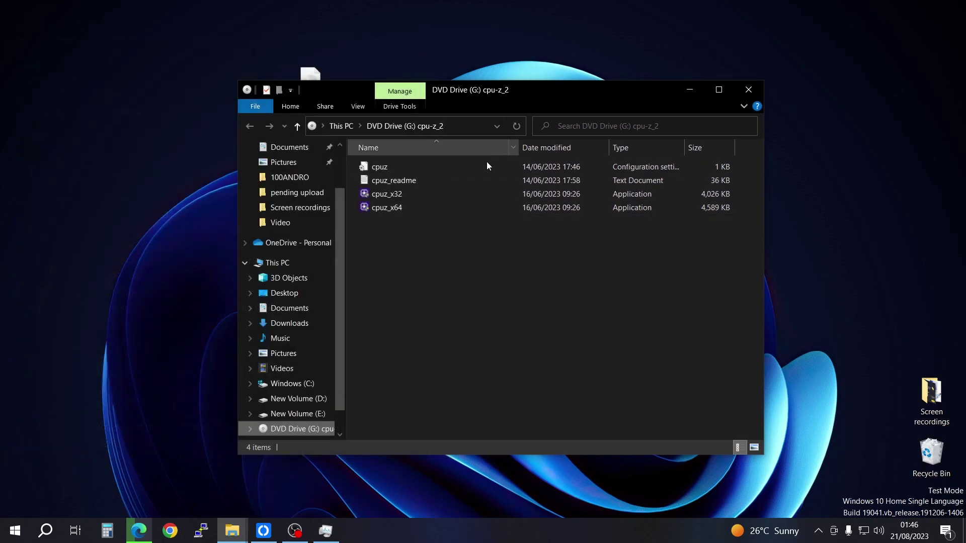
- Launch cpuz_x64 from the mounted drive to show the Intel Core i3 10100 CPU details
double_click(388, 209)
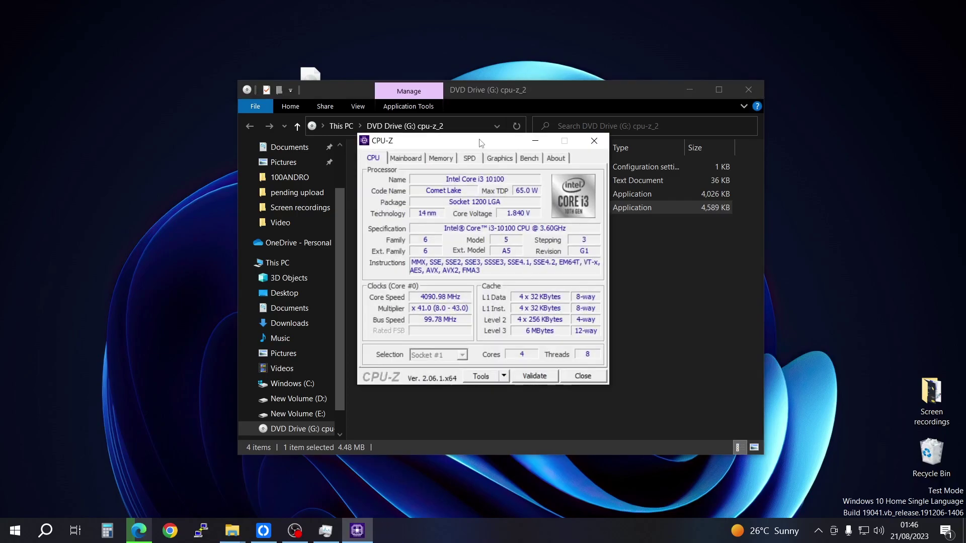
left_click_drag(462, 141, 475, 112)
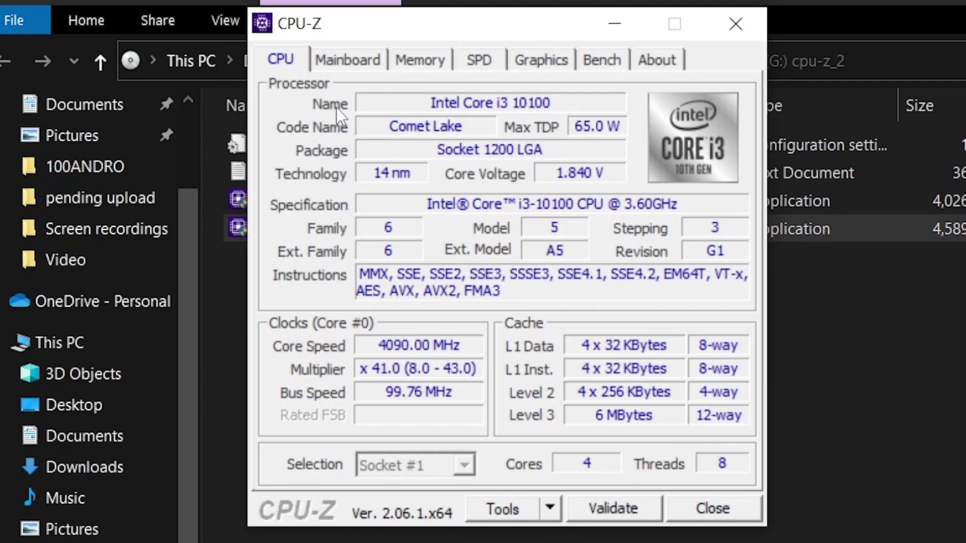
- Switch to CPU-Z's Memory tab: 16 GBytes single-channel DDR4 with 19-19-19-43 timings
left_click(417, 59)
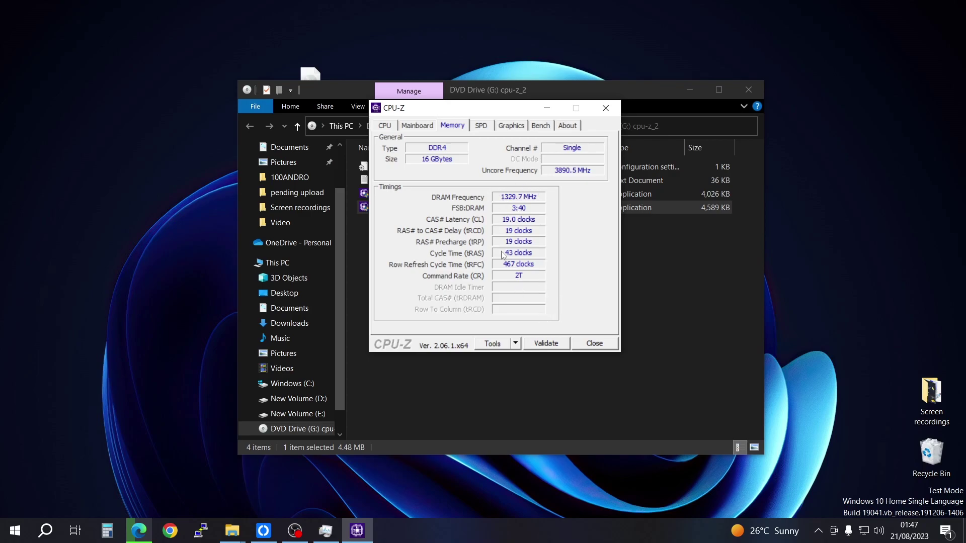
left_click(481, 127)
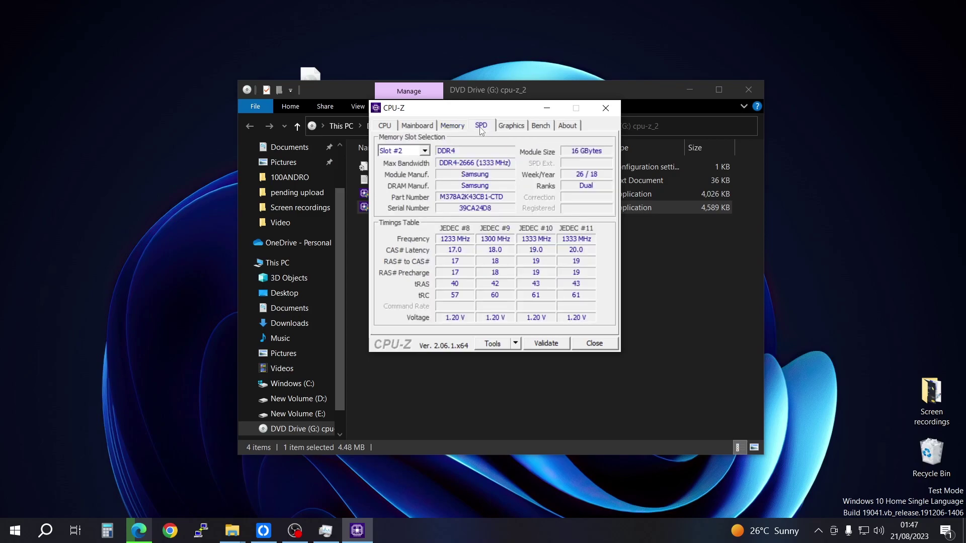
left_click(425, 151)
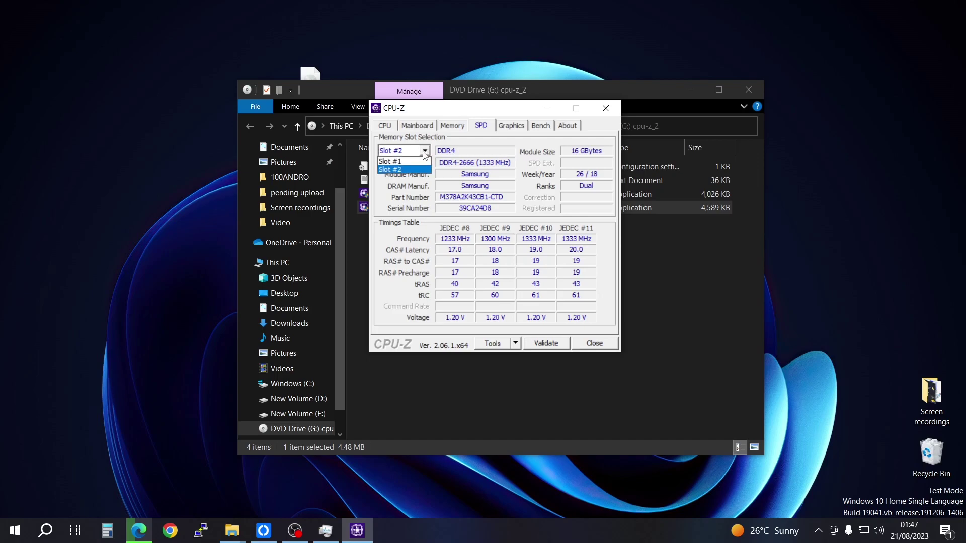
left_click(409, 162)
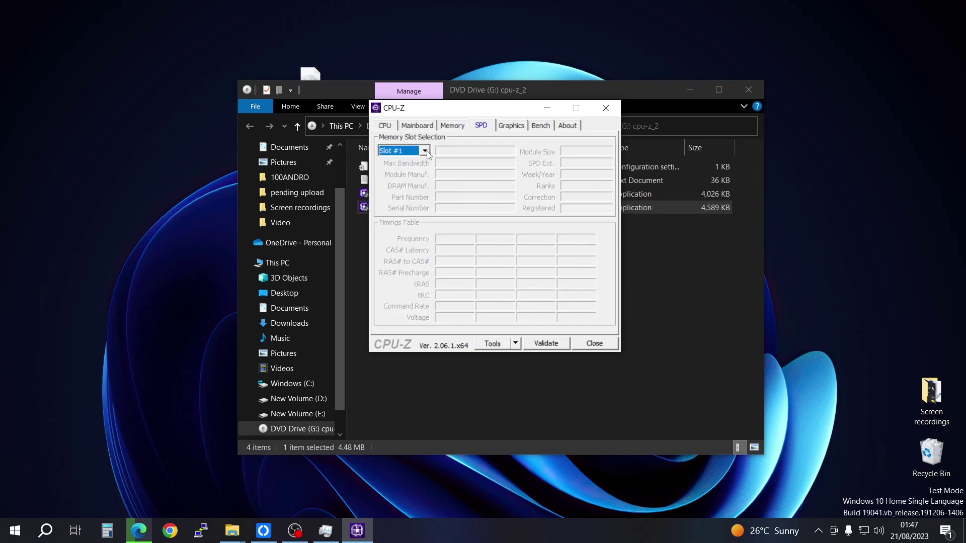
left_click(426, 151)
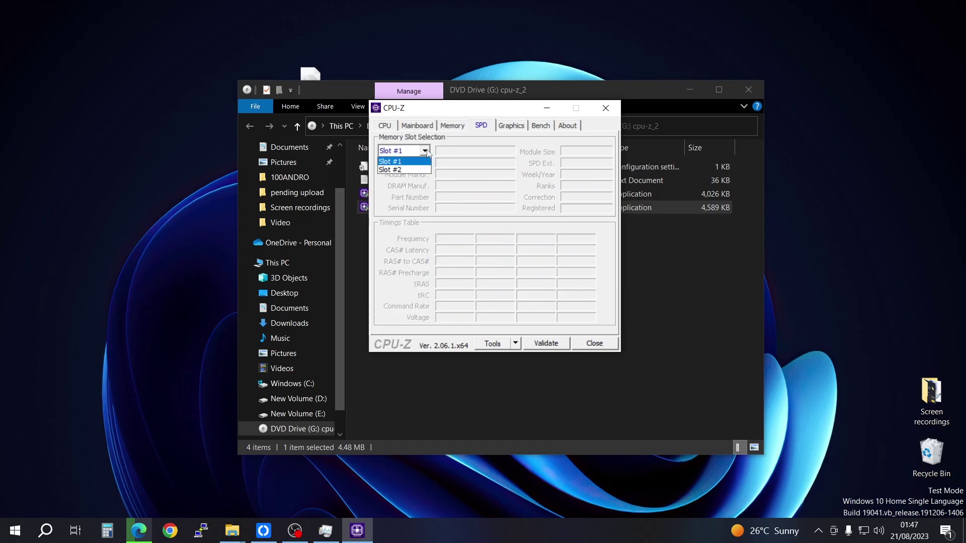
left_click(403, 170)
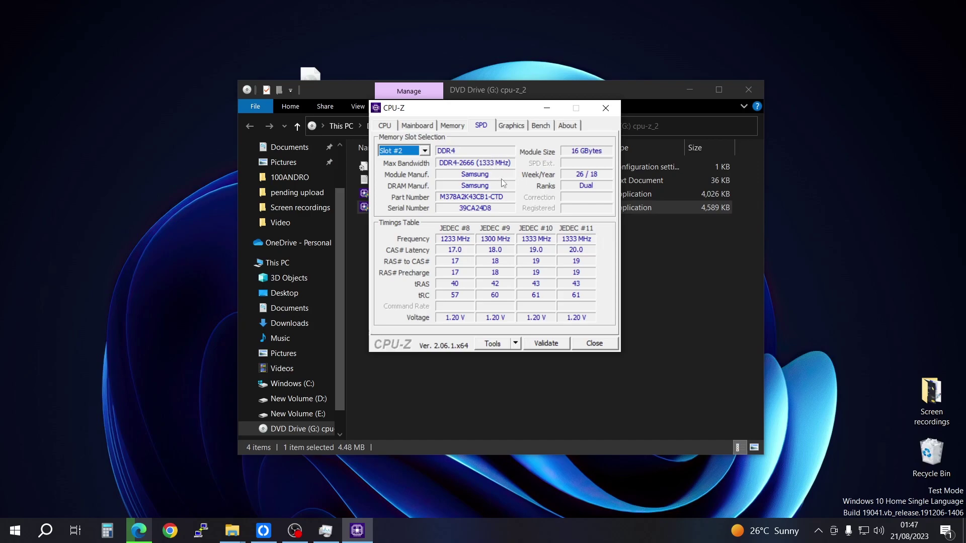
left_click(452, 126)
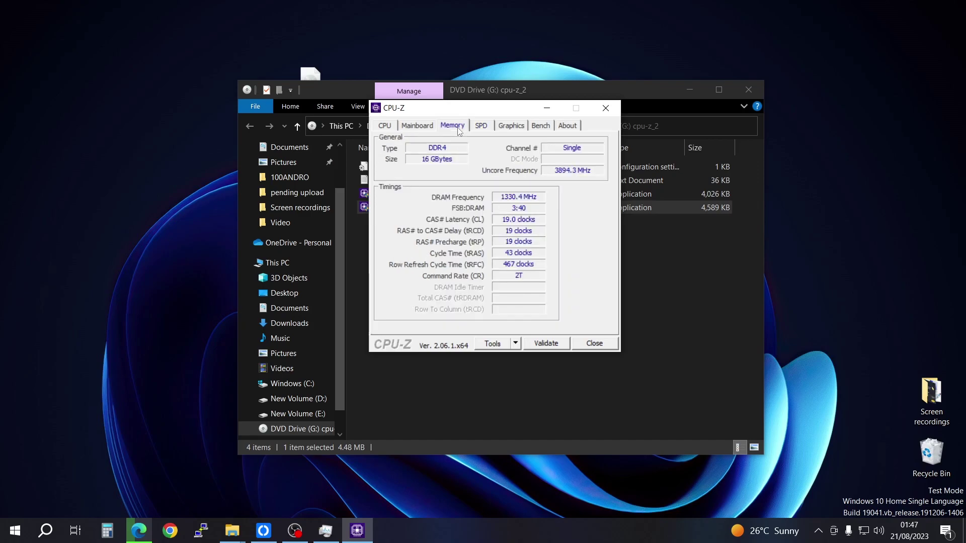